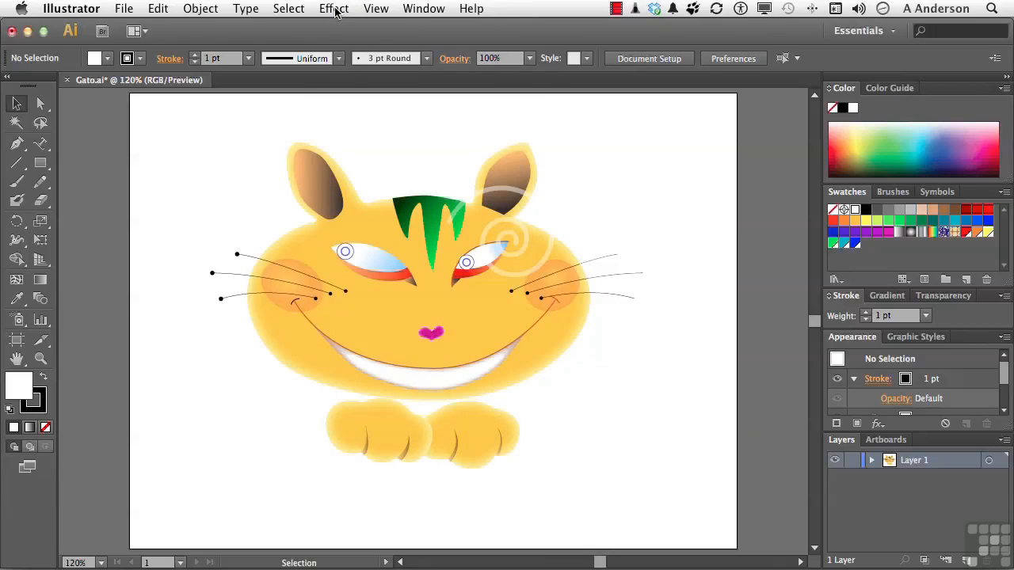
# Step: Look through the available Type commands, including font and size options, without applying any
pyautogui.click(244, 8)
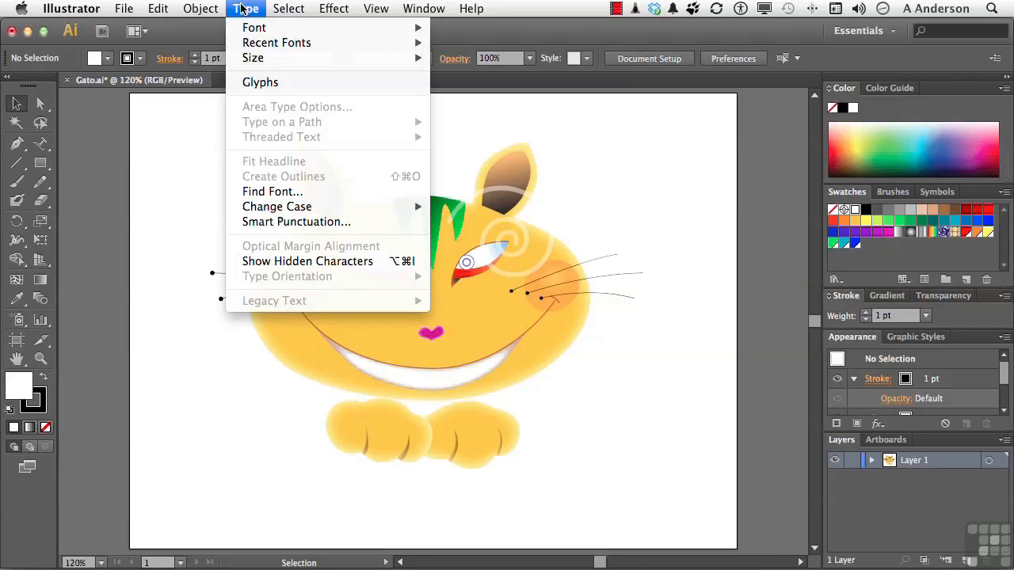
pyautogui.moveTo(255, 29)
pyautogui.click(247, 7)
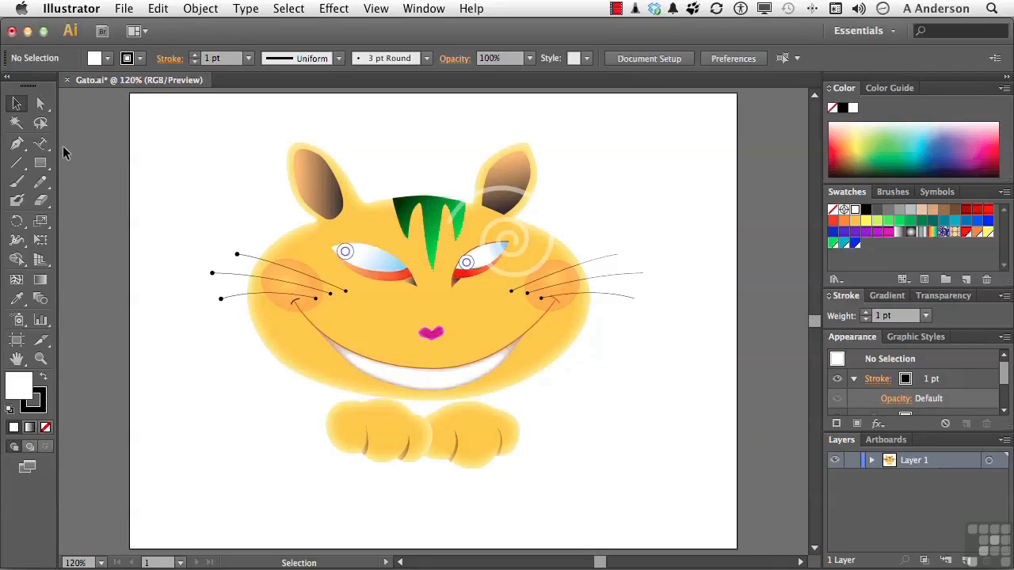
# Step: Activate the Type on a Path tool to view its Character and Paragraph settings, then return to the Selection tool
pyautogui.click(42, 146)
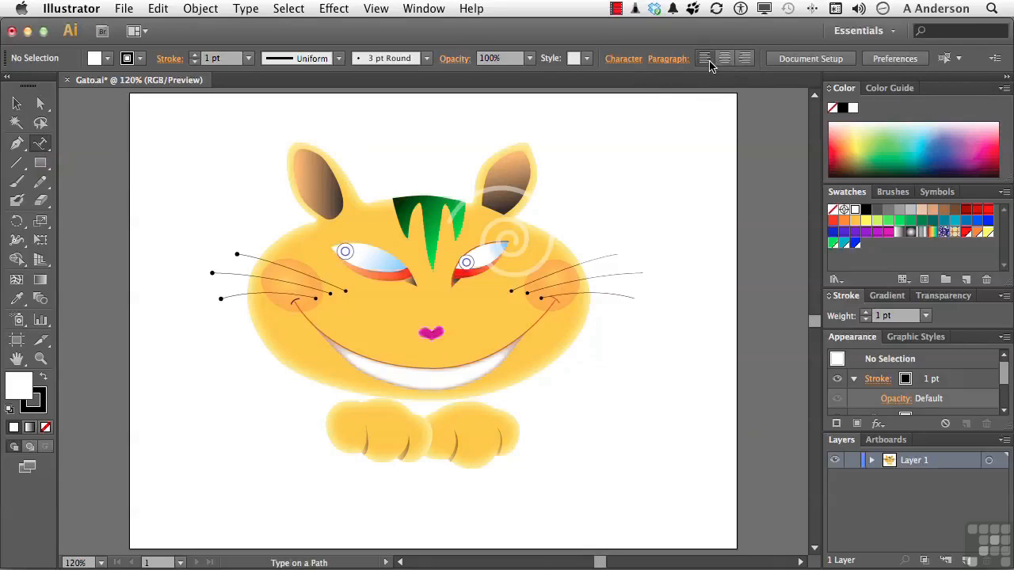
pyautogui.click(623, 58)
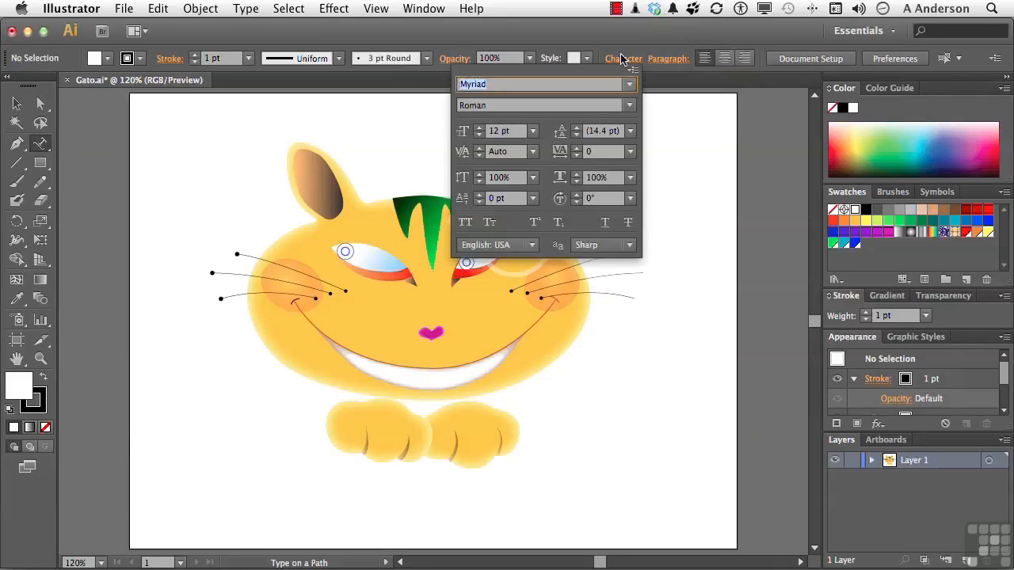
pyautogui.click(663, 59)
pyautogui.click(664, 58)
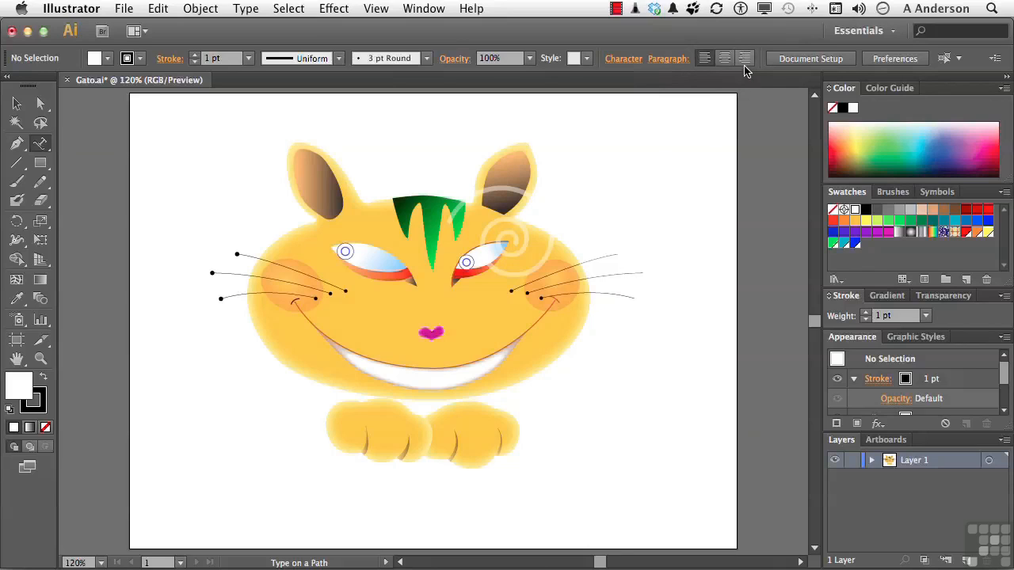
pyautogui.click(19, 105)
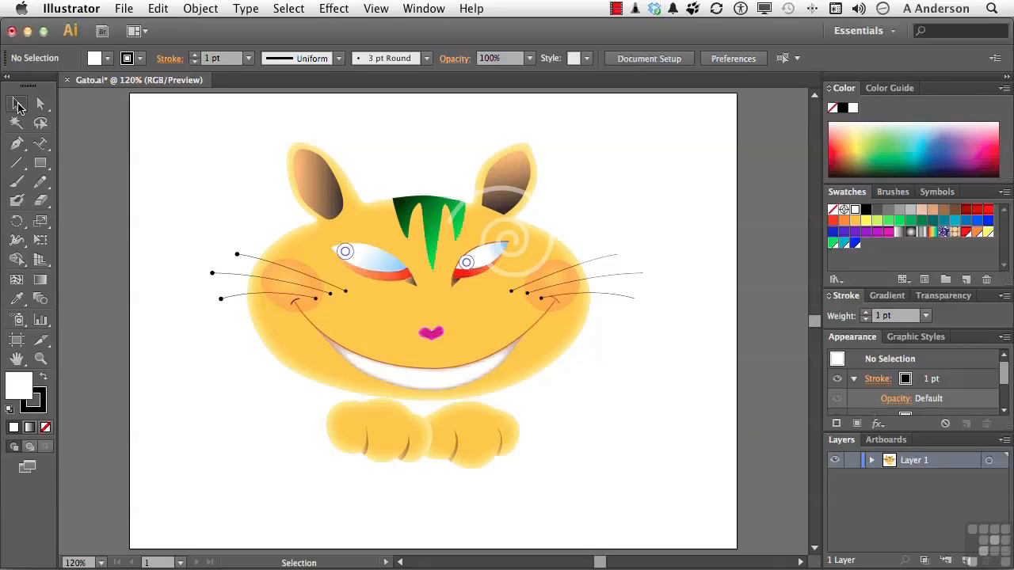
# Step: View the General preferences and the criteria for selecting similar objects, leaving both as they are
pyautogui.click(733, 59)
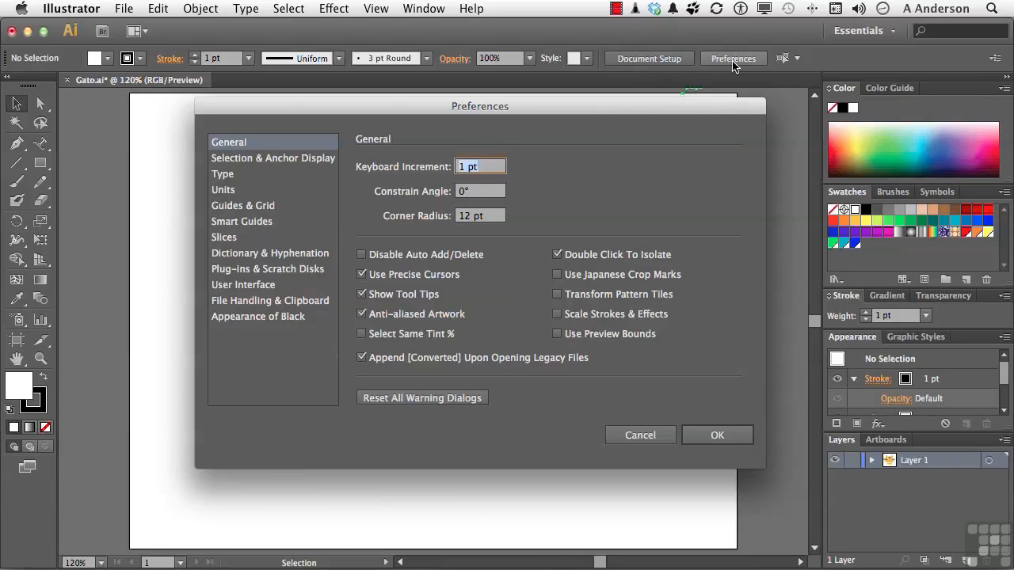
pyautogui.press('Escape')
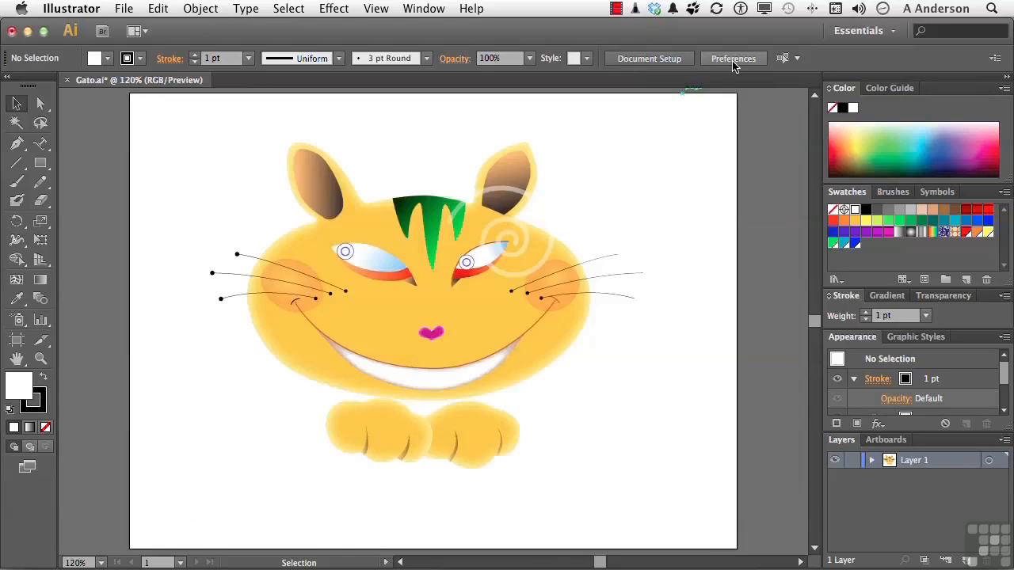
pyautogui.click(797, 62)
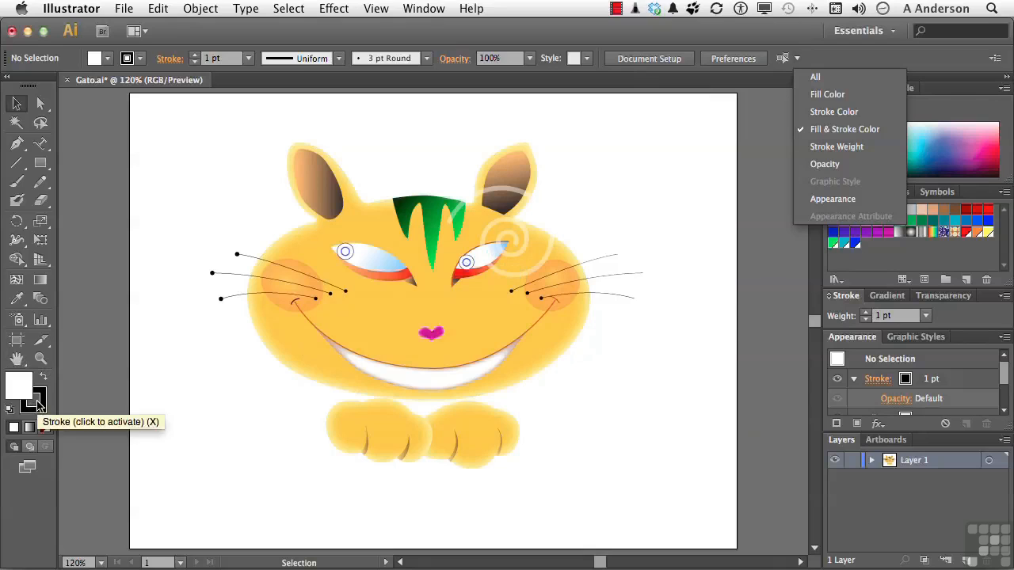
pyautogui.click(664, 158)
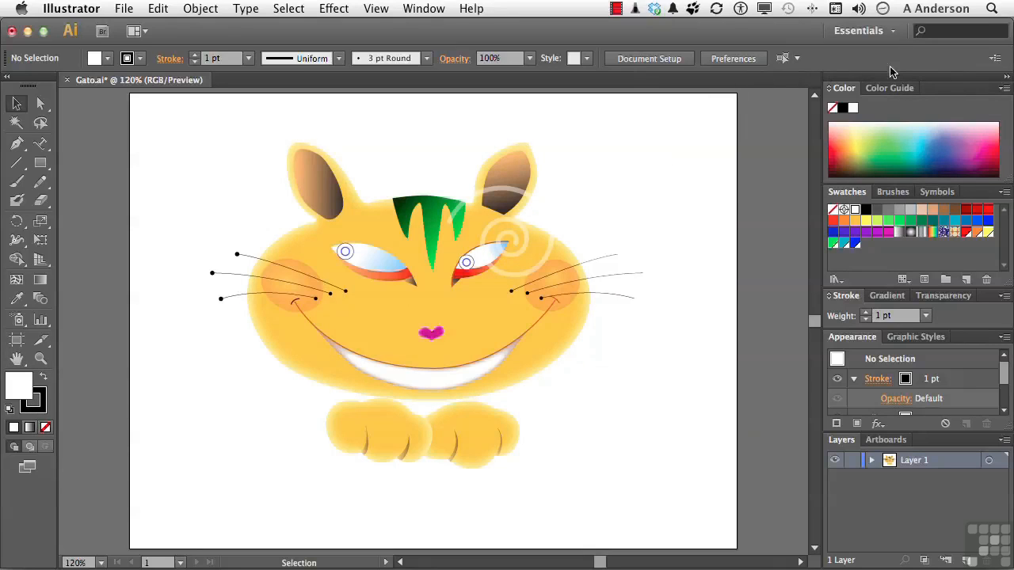
# Step: Hide the Brush setting in the Control panel and show it again
pyautogui.click(995, 60)
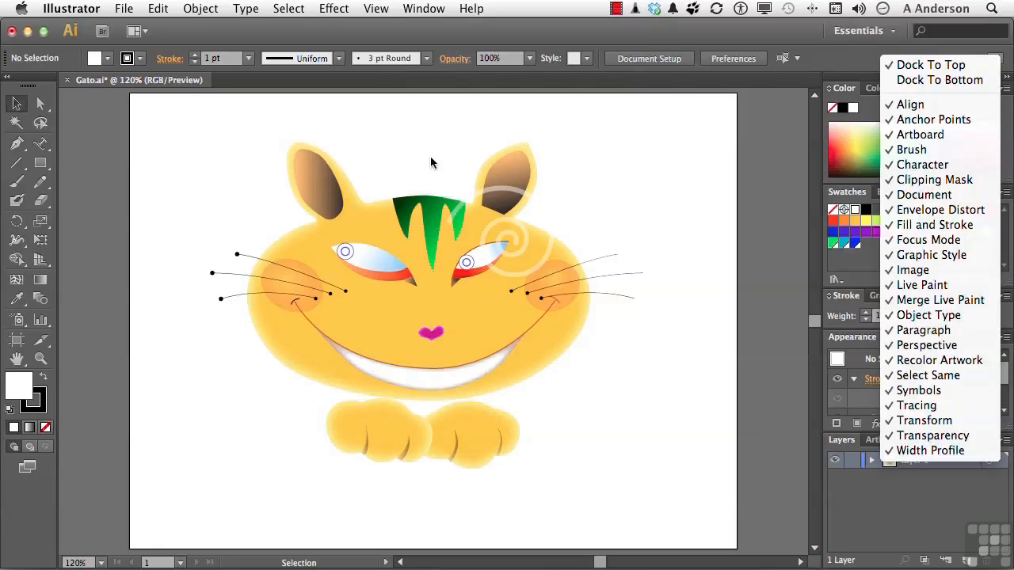
pyautogui.click(895, 150)
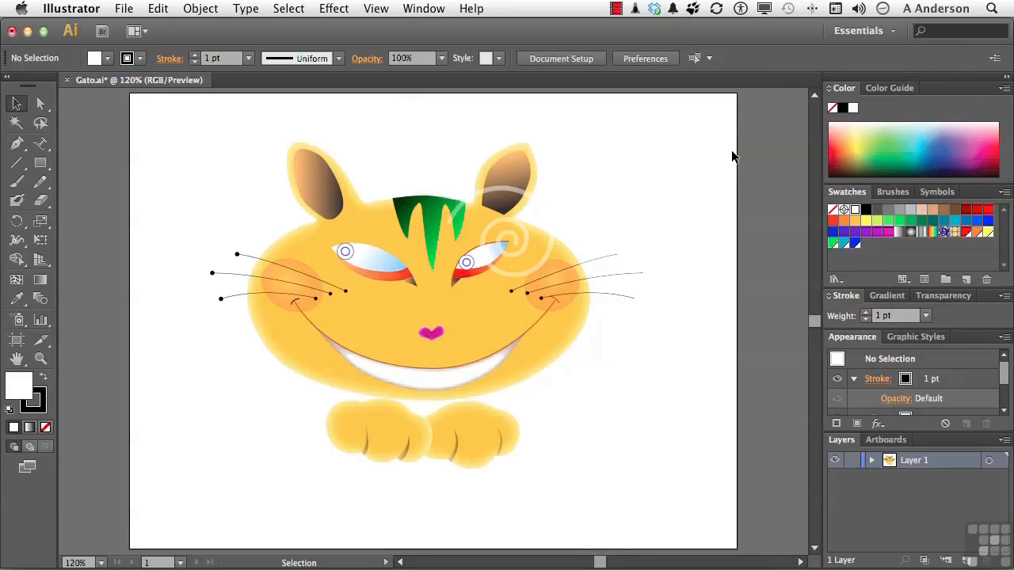
pyautogui.click(995, 59)
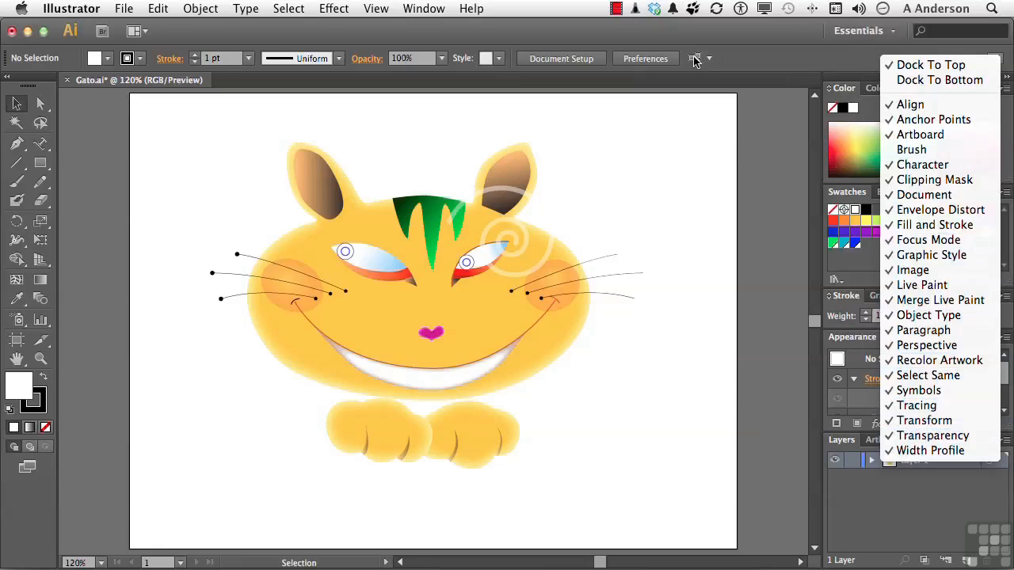
pyautogui.click(912, 151)
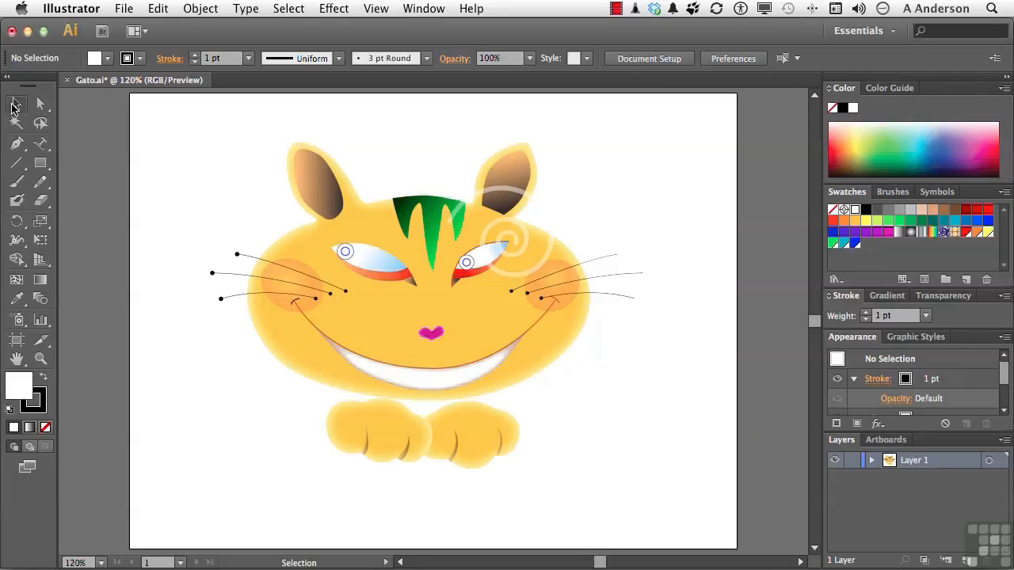
# Step: Switch to the Type tool, then view the tools grouped with the Direct Selection tool
pyautogui.press('t')
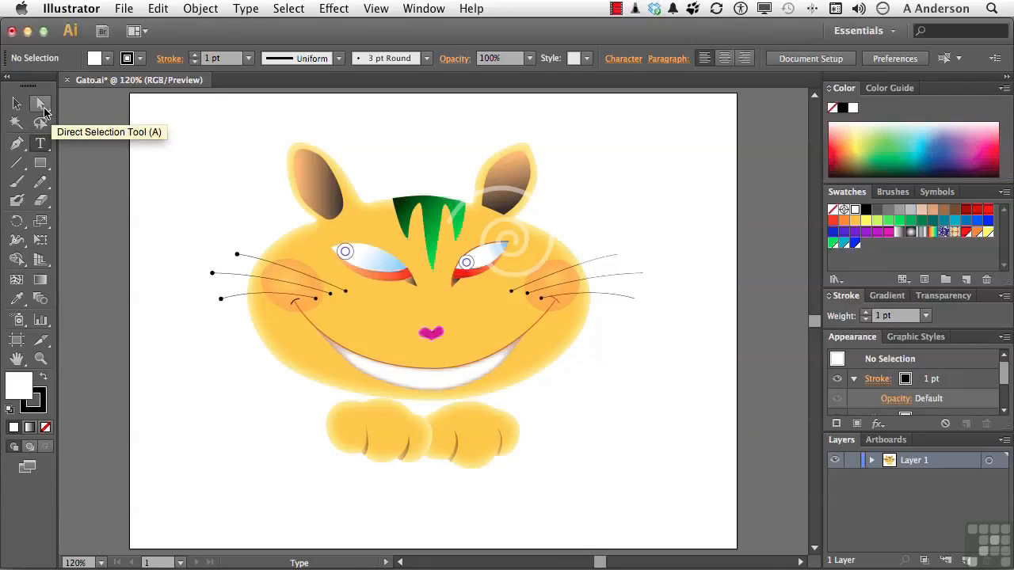
pyautogui.click(42, 105)
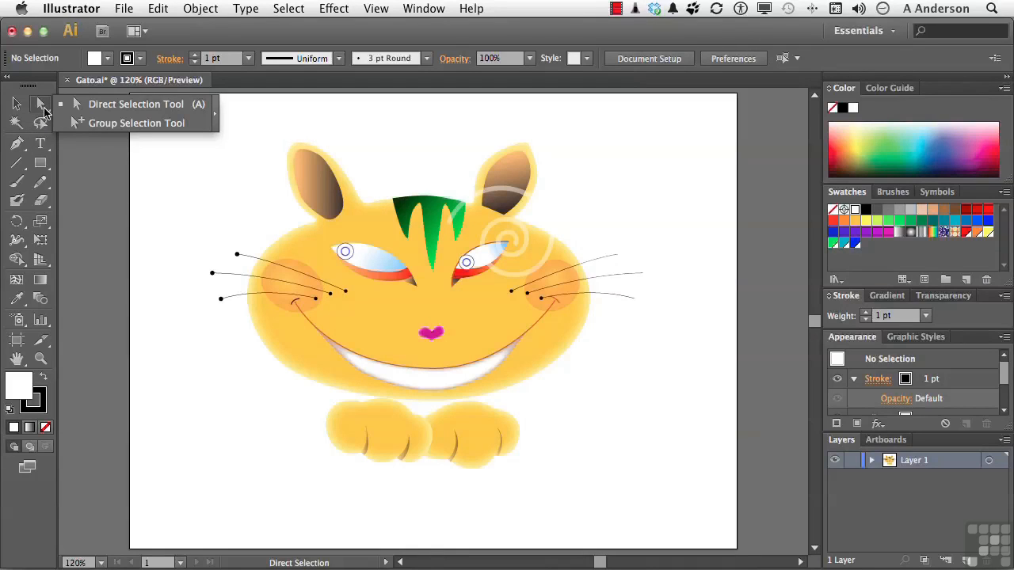
pyautogui.click(39, 145)
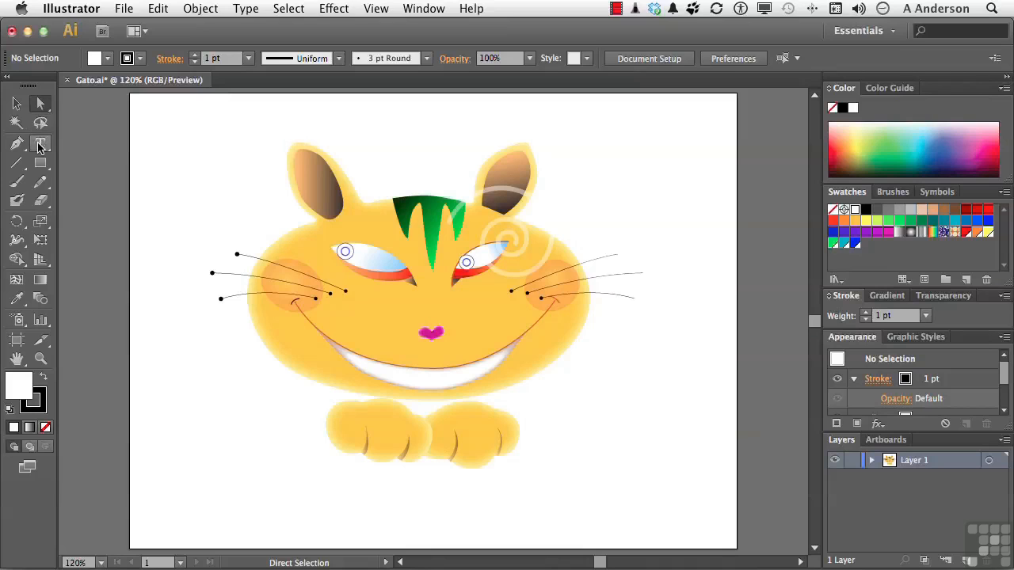
# Step: Tear off the Type tool group as a floating panel, move it over the artboard's upper part, and close it
pyautogui.click(40, 145)
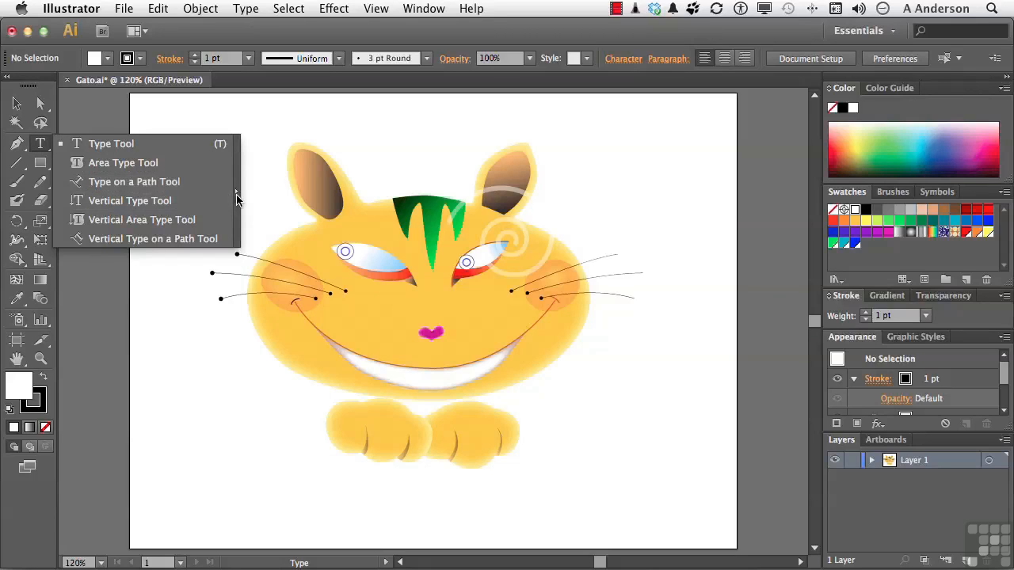
pyautogui.click(236, 199)
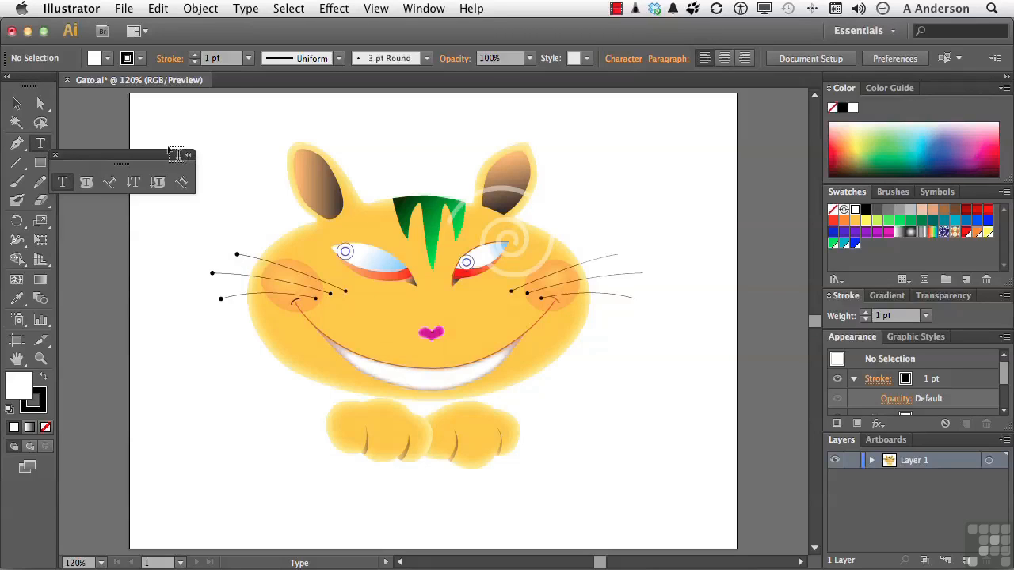
pyautogui.moveTo(172, 154); pyautogui.dragTo(226, 116)
pyautogui.press('v')
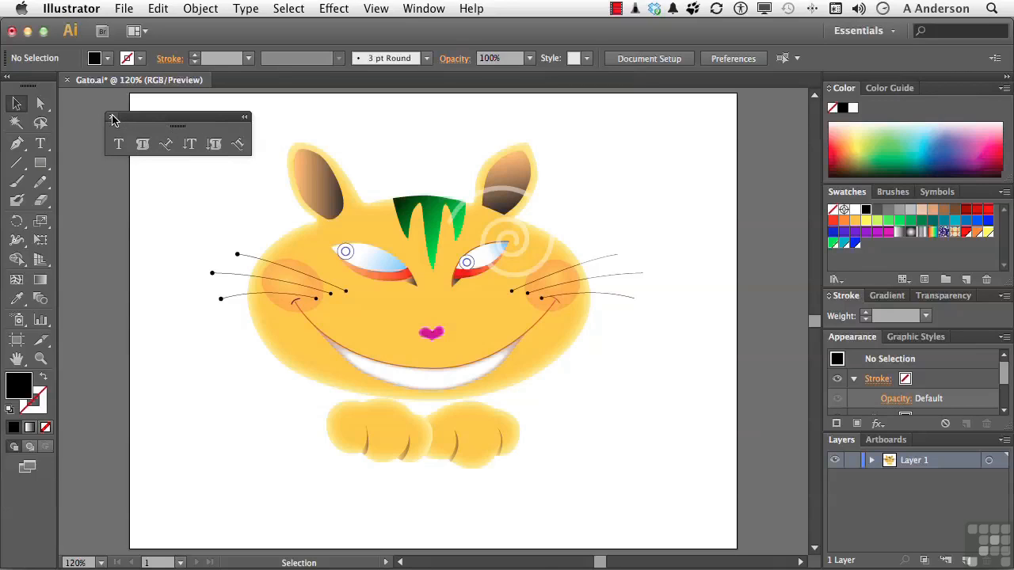
pyautogui.click(112, 117)
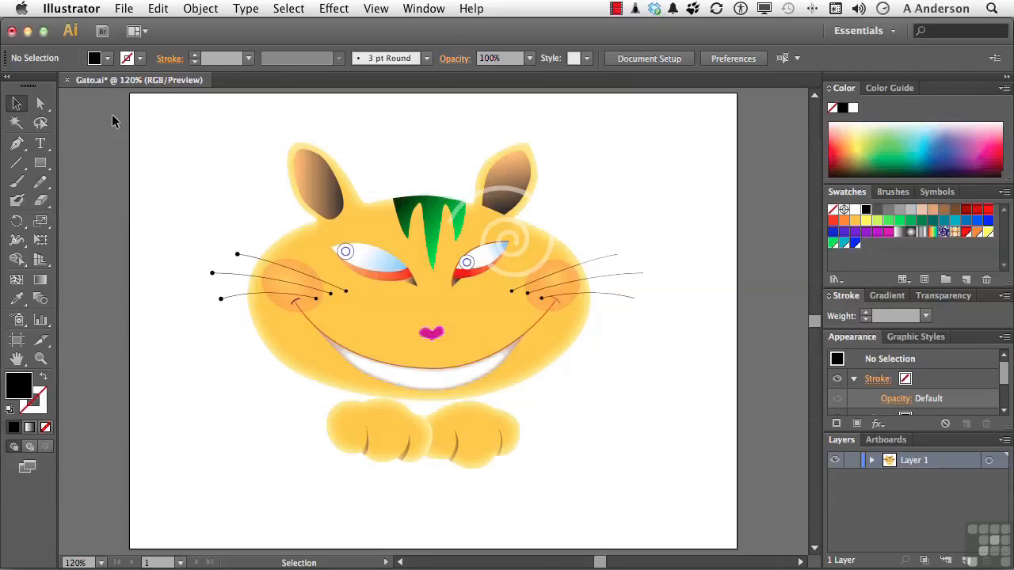
# Step: View the document's preset zoom levels and the list of available workspaces without changing either
pyautogui.click(40, 402)
pyautogui.click(101, 562)
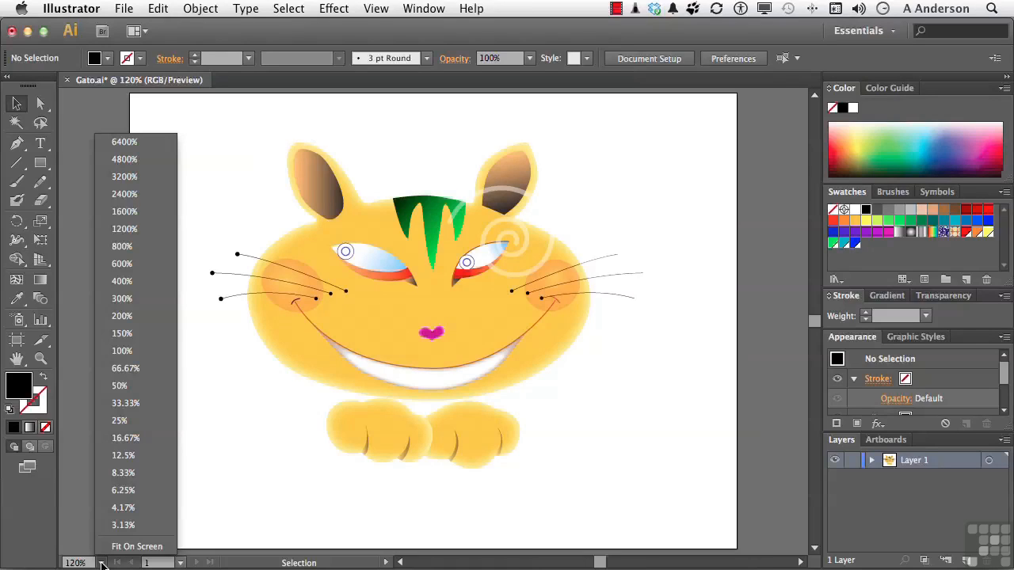
pyautogui.click(201, 497)
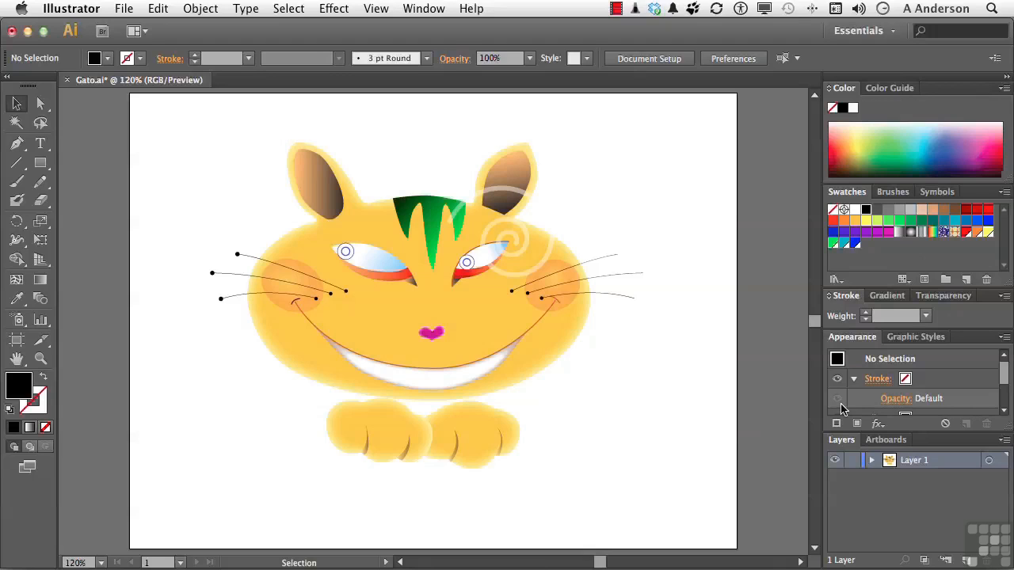
pyautogui.click(888, 37)
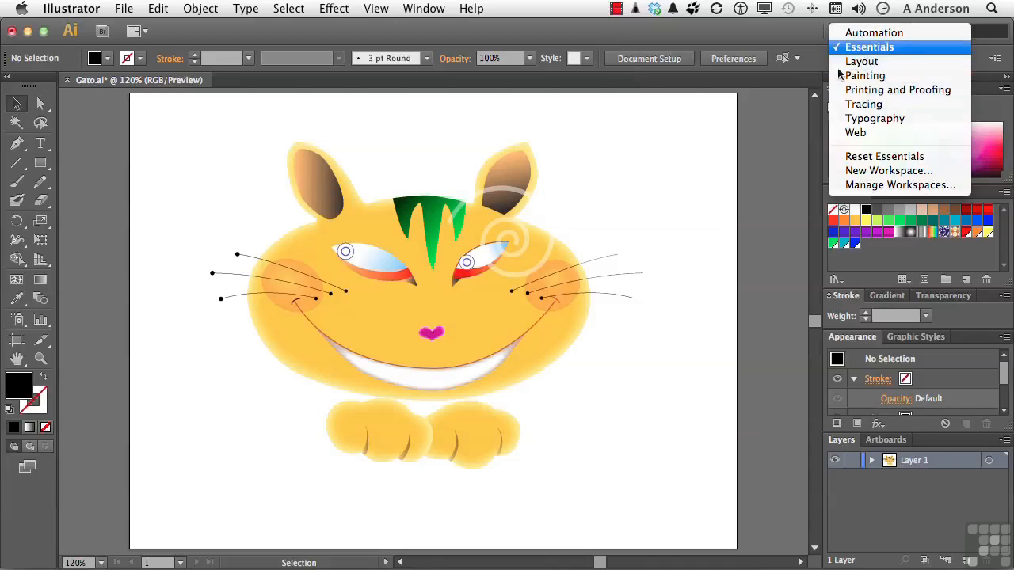
pyautogui.click(777, 145)
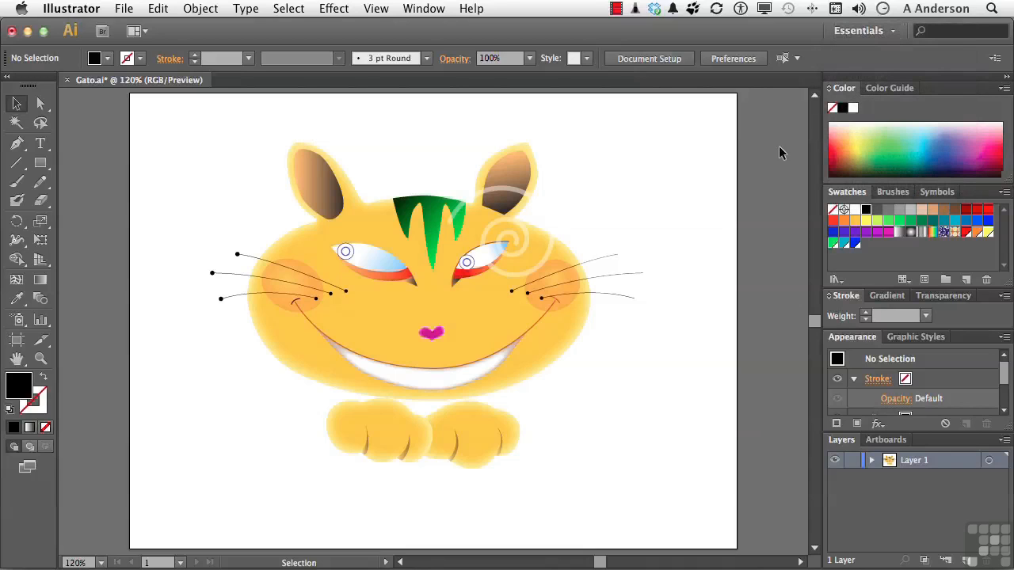
# Step: Collapse the docked panels to icons and expand them again
pyautogui.click(1006, 79)
pyautogui.click(1006, 79)
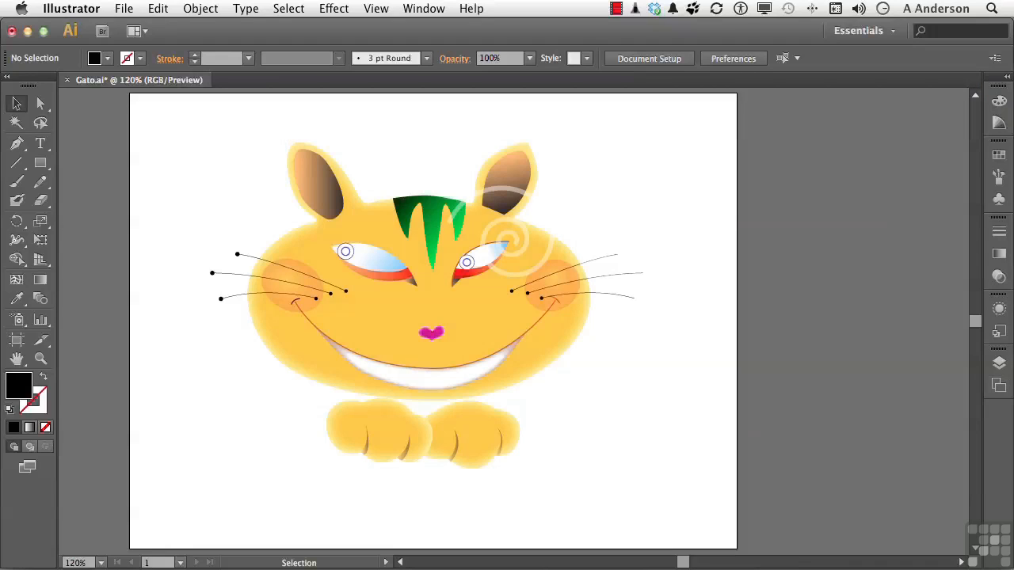
pyautogui.click(1006, 79)
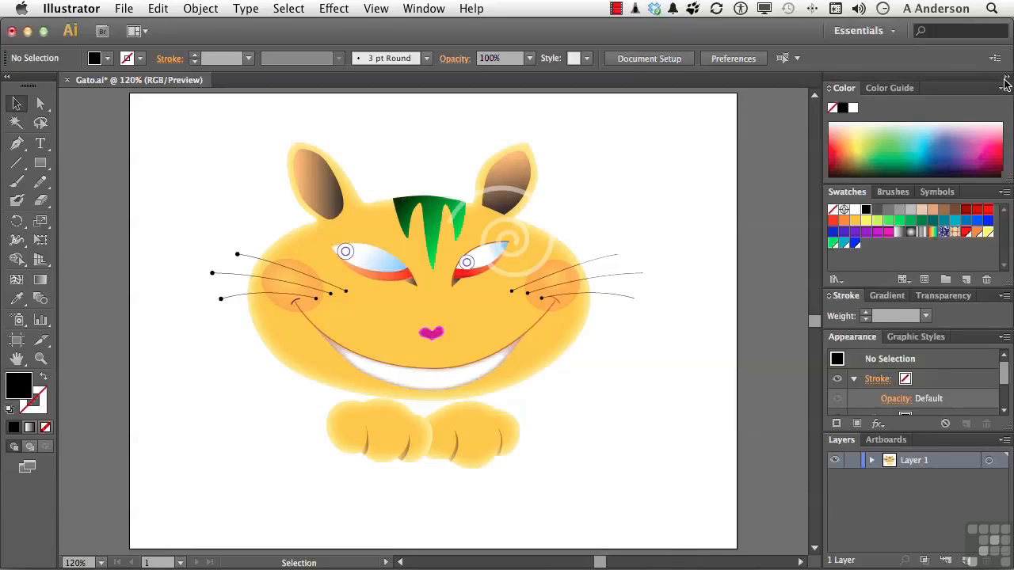